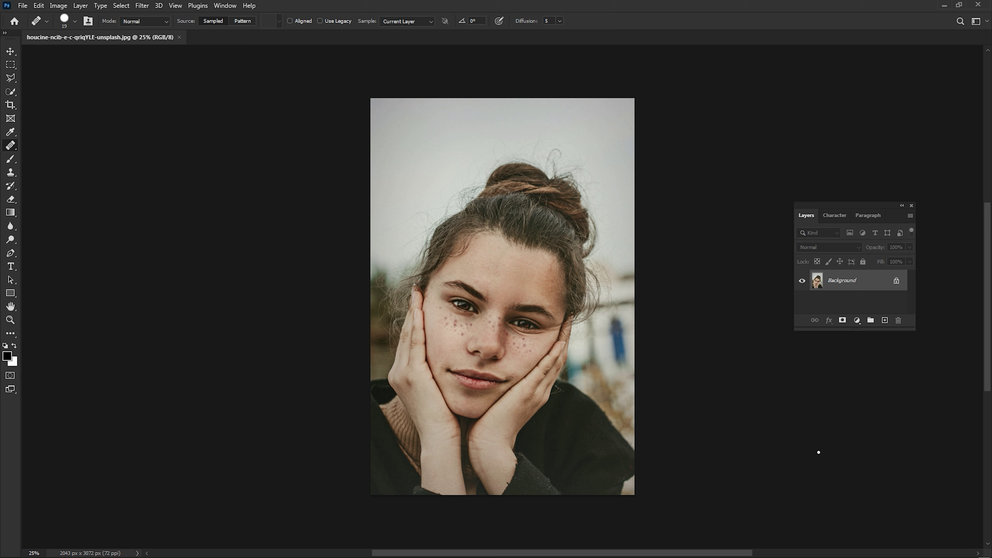
Show the healing tools flyout from the Spot Healing Brush toolbar slot.
{"action": "right_click", "coordinate": [9, 145]}
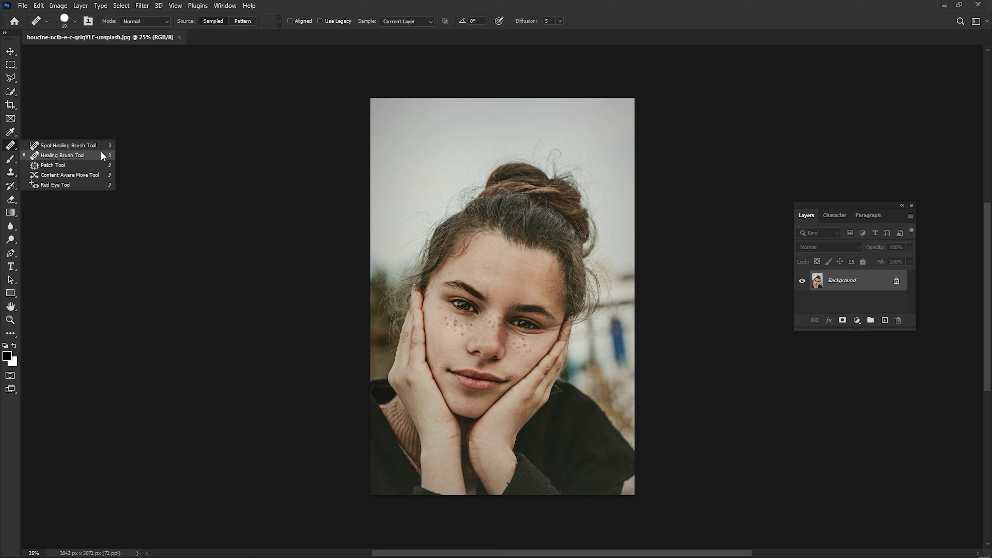
Select the Healing Brush and zoom to 66.7%, centring the freckled face.
{"action": "left_click", "coordinate": [101, 155]}
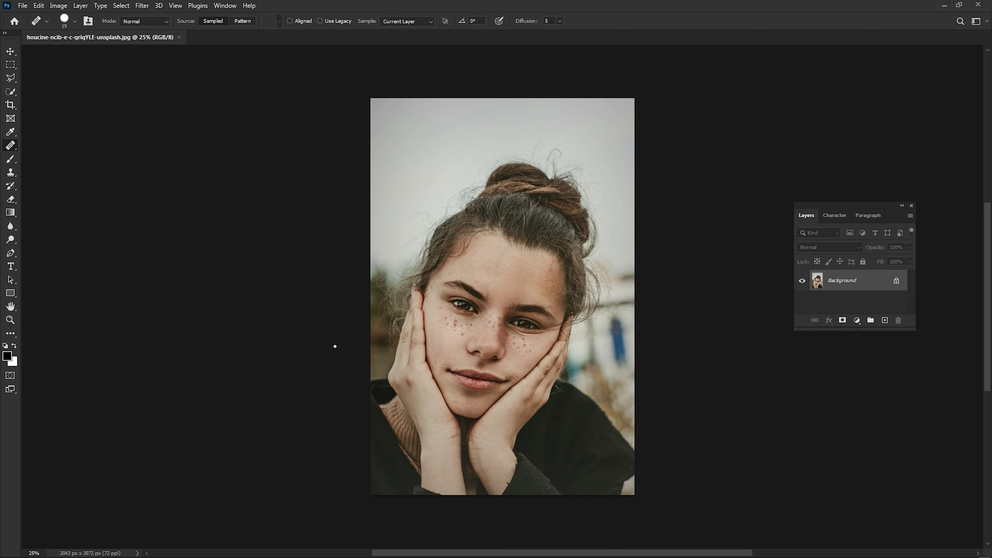
{"action": "key", "text": "ctrl+plus"}
{"action": "key", "text": "ctrl+plus"}
{"action": "key", "text": "ctrl+plus"}
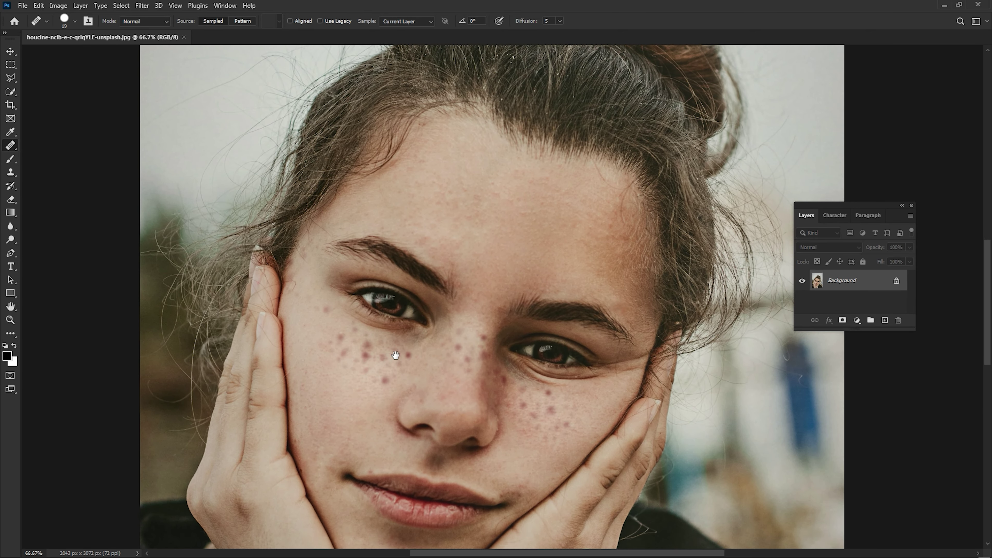
{"action": "left_click_drag", "start_coordinate": [431, 398], "coordinate": [296, 292]}
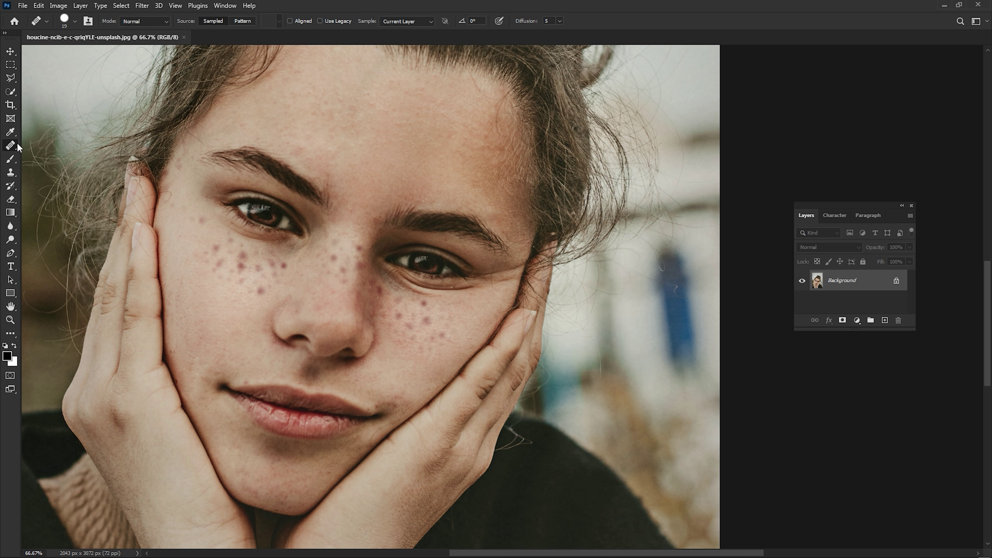
Move the Layers panel aside and unlock the Background layer into Layer 0.
{"action": "left_click_drag", "start_coordinate": [839, 220], "coordinate": [812, 190]}
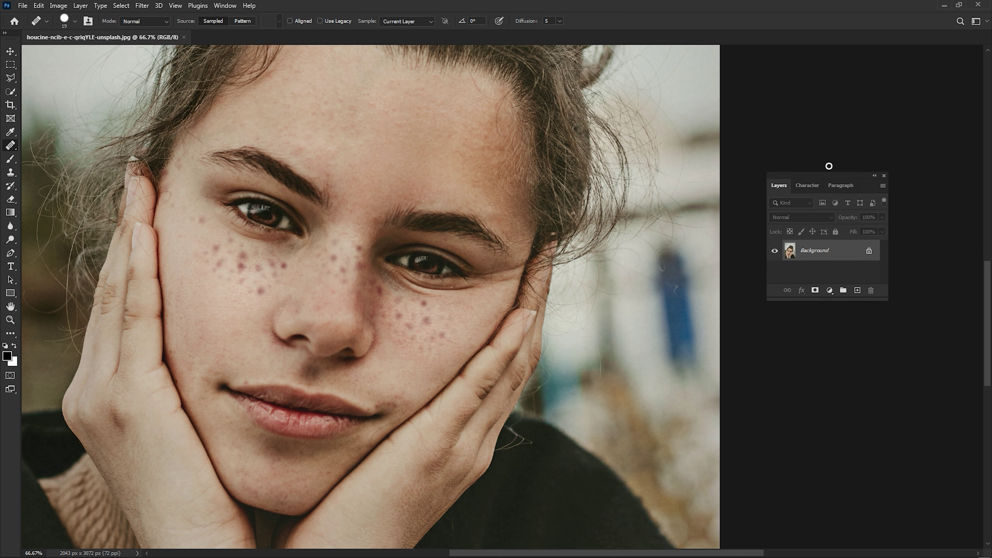
{"action": "left_click_drag", "start_coordinate": [821, 173], "coordinate": [831, 160]}
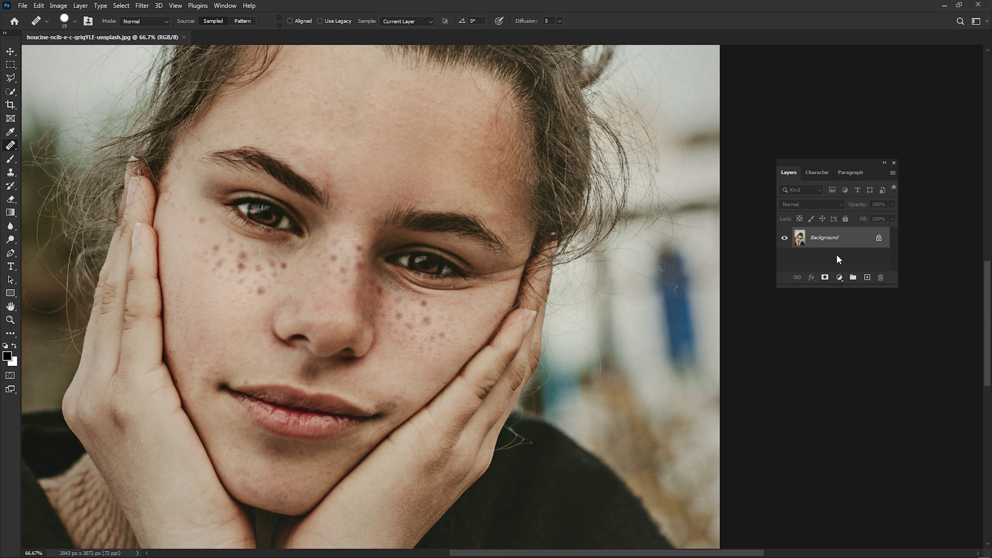
{"action": "left_click", "coordinate": [880, 238]}
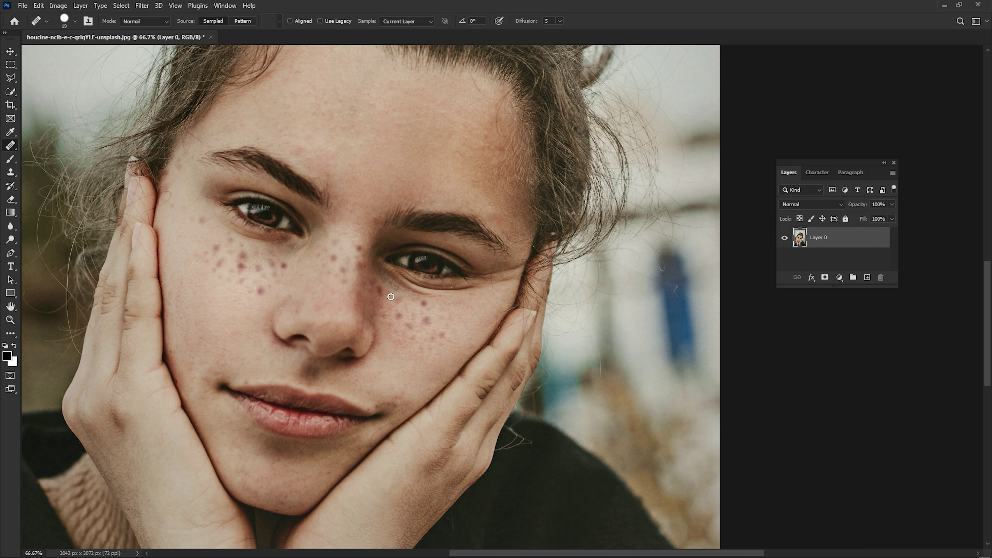
Keep the Healing Brush Tool active and set its brush size to 40 with the bracket keys.
{"action": "right_click", "coordinate": [15, 147]}
{"action": "left_click", "coordinate": [53, 157]}
{"action": "key", "text": "bracketright"}
{"action": "key", "text": "bracketright"}
{"action": "key", "text": "bracketright"}
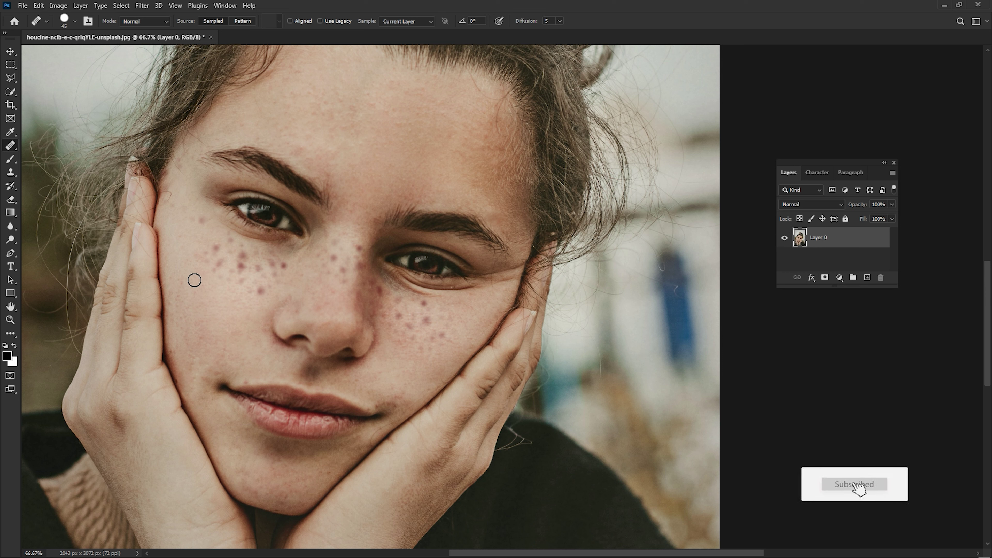
{"action": "key", "text": "bracketleft"}
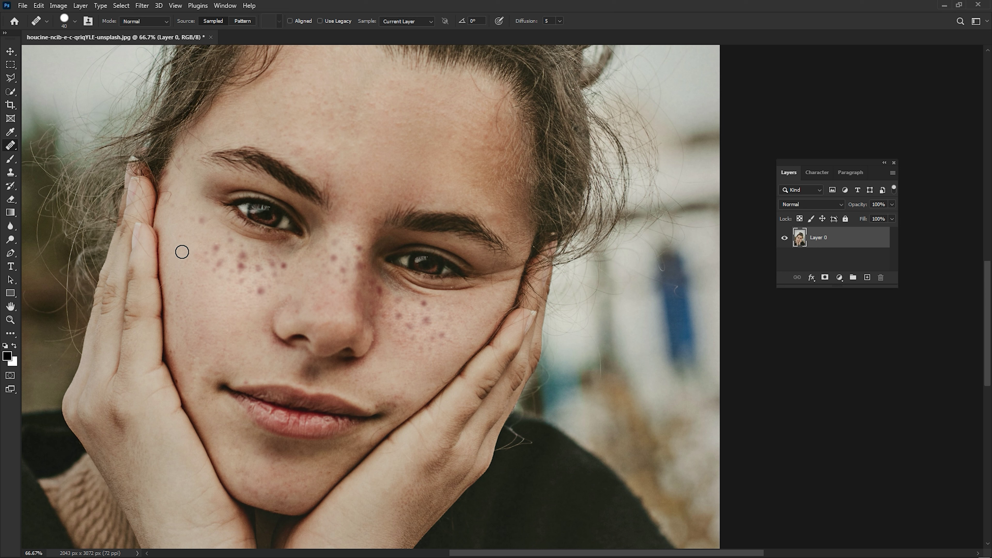
{"action": "right_click", "coordinate": [11, 145]}
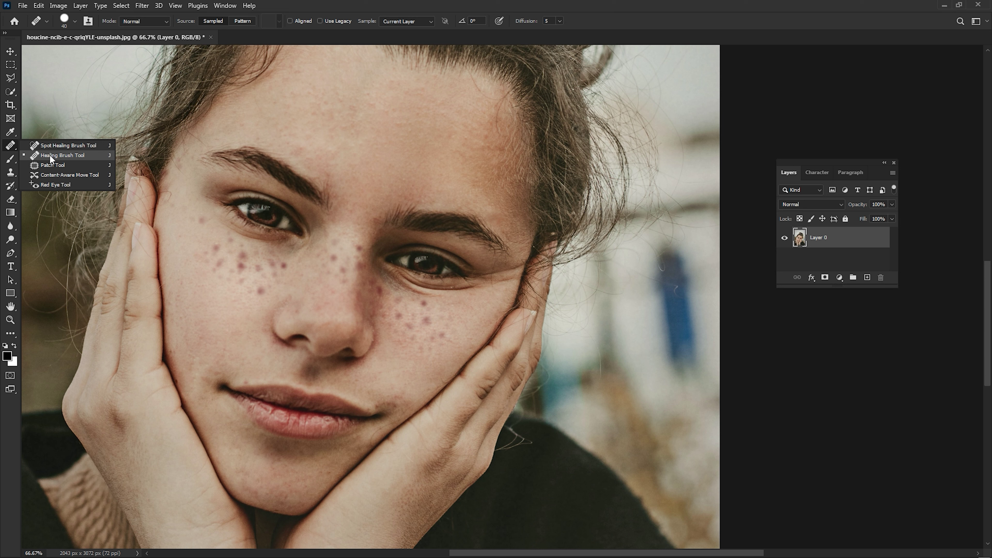
{"action": "left_click", "coordinate": [59, 155]}
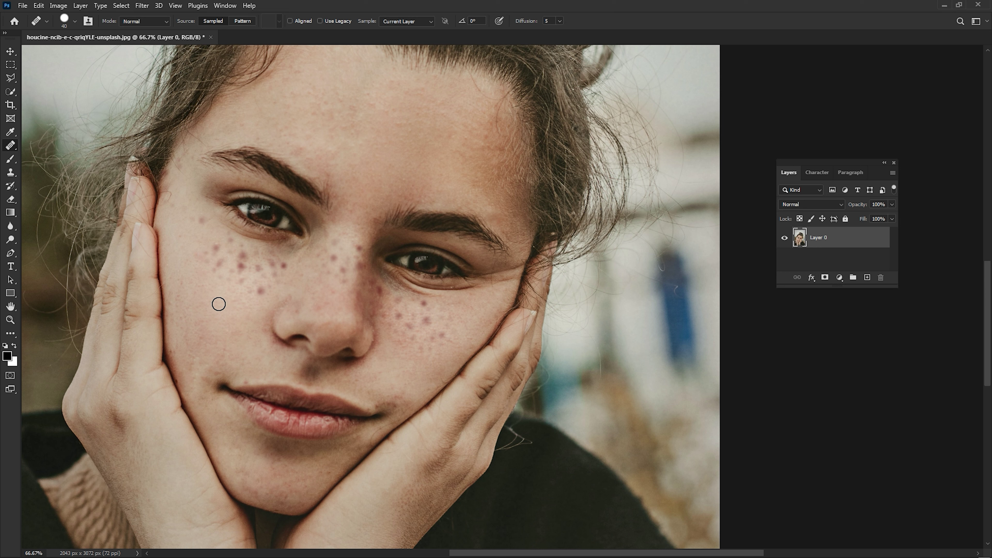
{"action": "key", "text": "alt"}
{"action": "key", "text": "alt"}
Sample clean cheek skin and heal the freckles on the viewer's left cheek beside the nose.
{"action": "left_click", "coordinate": [234, 304], "text": "alt"}
{"action": "left_click", "coordinate": [261, 291]}
{"action": "left_click", "coordinate": [186, 237], "text": "alt"}
{"action": "left_click", "coordinate": [202, 219]}
{"action": "left_click", "coordinate": [202, 234], "text": "alt"}
{"action": "left_click", "coordinate": [220, 263]}
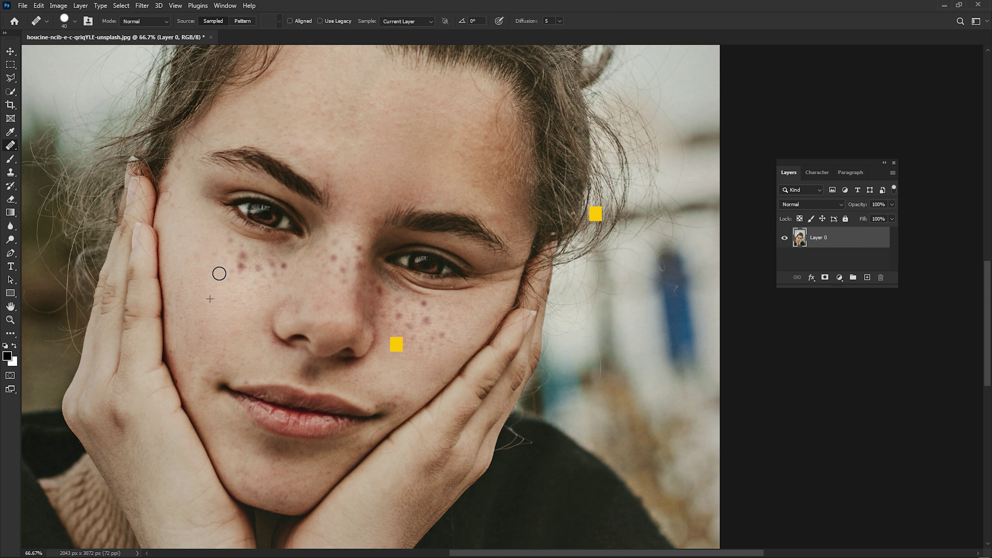
{"action": "left_click", "coordinate": [239, 263]}
{"action": "left_click", "coordinate": [219, 250]}
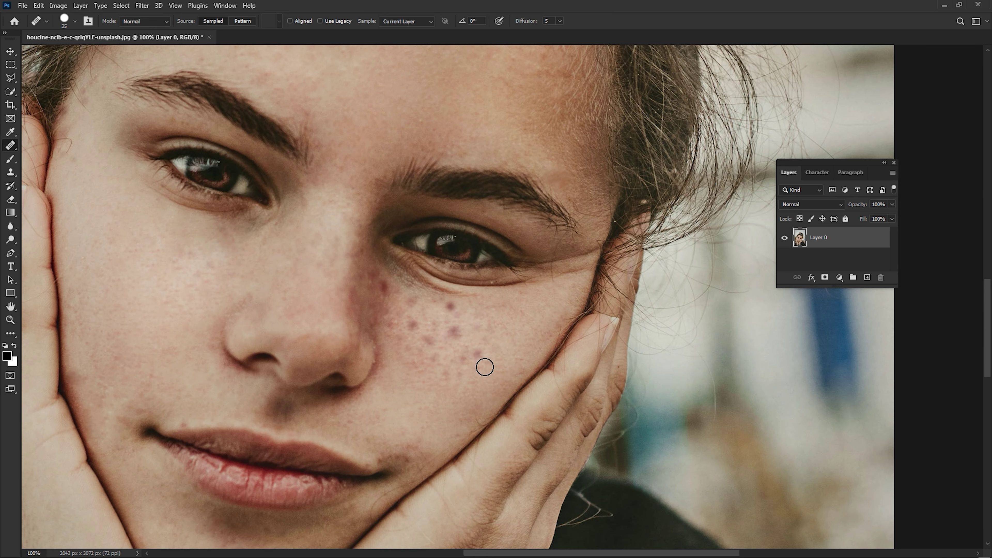
Heal the red freckles across the nose and the other cheek.
{"action": "left_click", "coordinate": [477, 354]}
{"action": "left_click", "coordinate": [454, 332]}
{"action": "left_click", "coordinate": [451, 306]}
{"action": "left_click", "coordinate": [413, 300]}
{"action": "left_click", "coordinate": [385, 286]}
{"action": "left_click", "coordinate": [413, 324]}
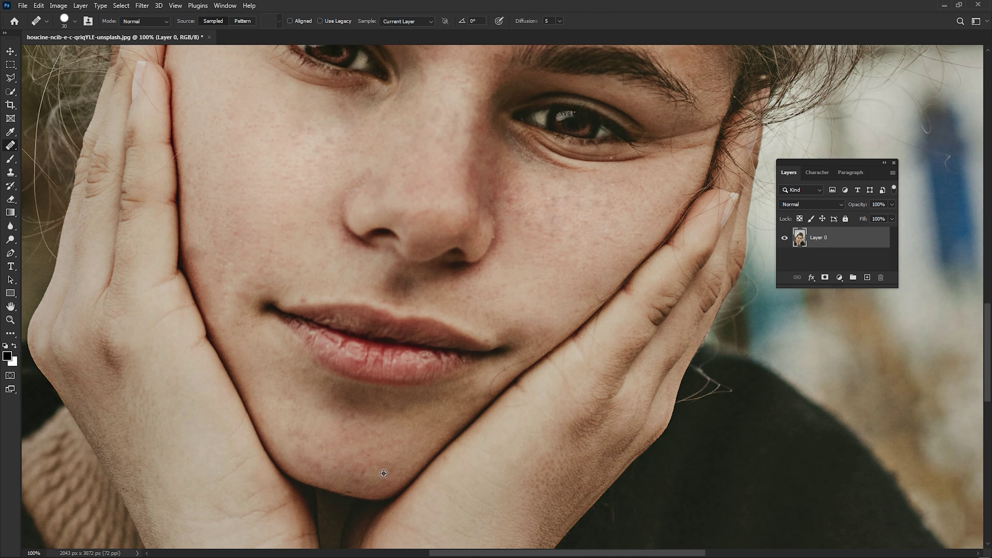
Zoom back out to 66.7% and heal the remaining small skin spots.
{"action": "key", "text": "ctrl+minus"}
{"action": "left_click", "coordinate": [528, 366]}
{"action": "left_click", "coordinate": [647, 452]}
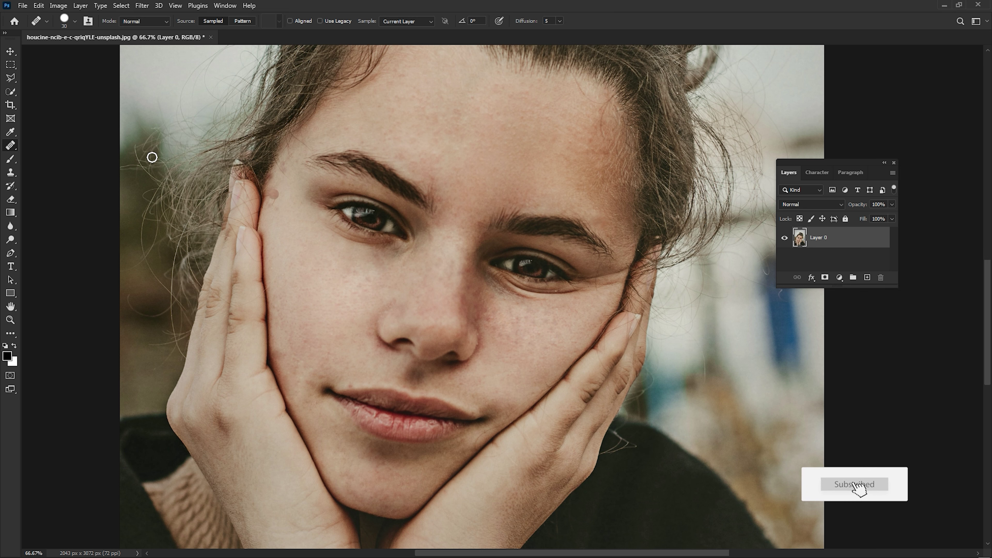
{"action": "right_click", "coordinate": [16, 146]}
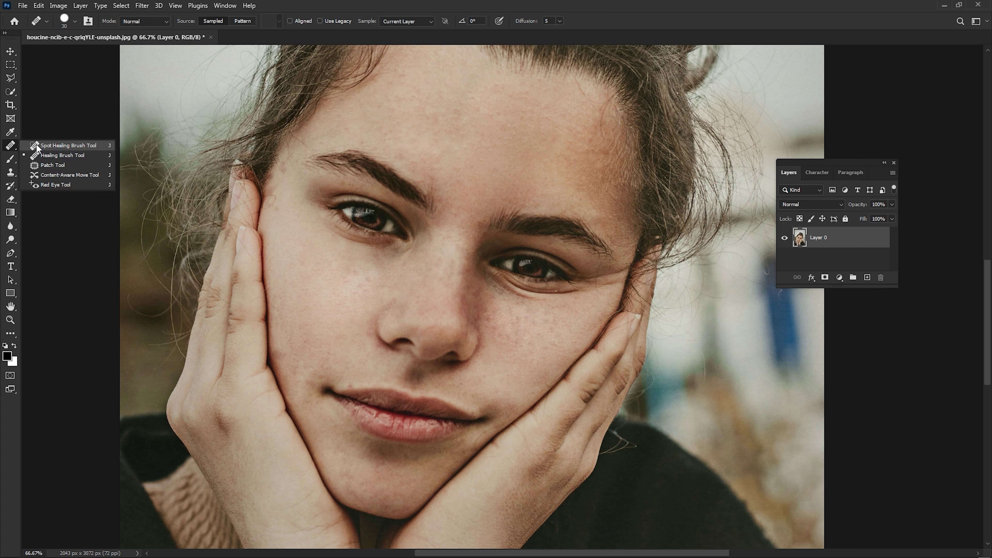
Try the Spot Healing Brush, then return to the Healing Brush Tool.
{"action": "left_click", "coordinate": [58, 145]}
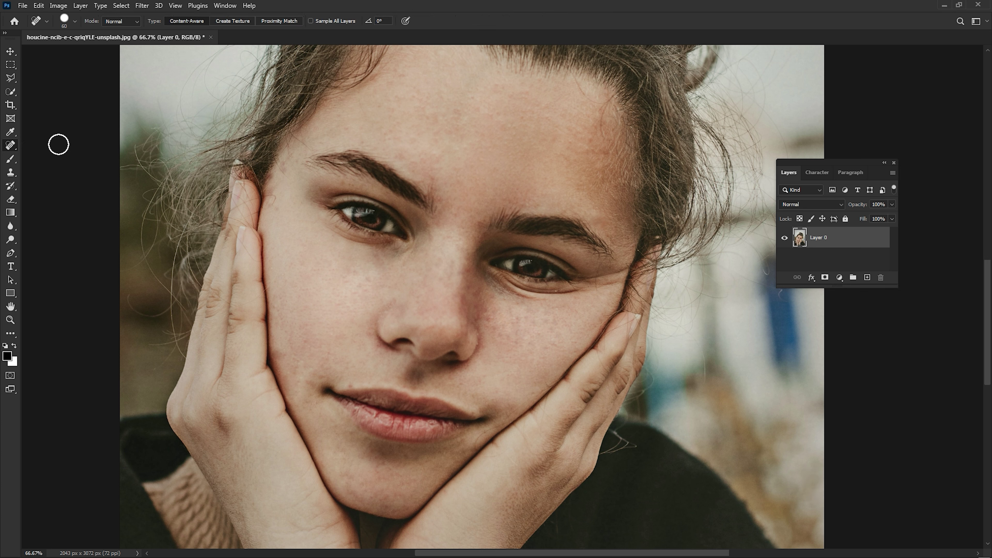
{"action": "right_click", "coordinate": [11, 146]}
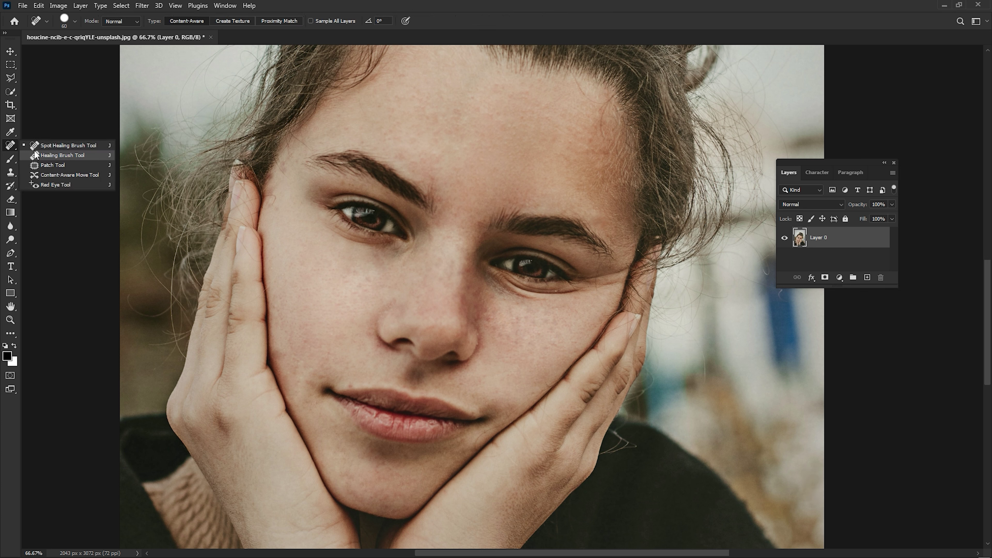
{"action": "left_click", "coordinate": [51, 156]}
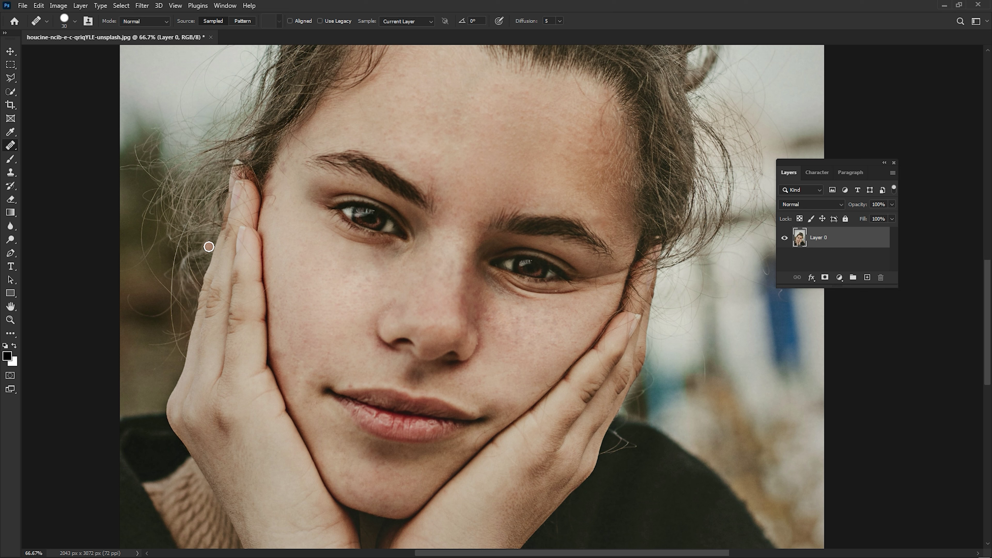
{"action": "right_click", "coordinate": [10, 146]}
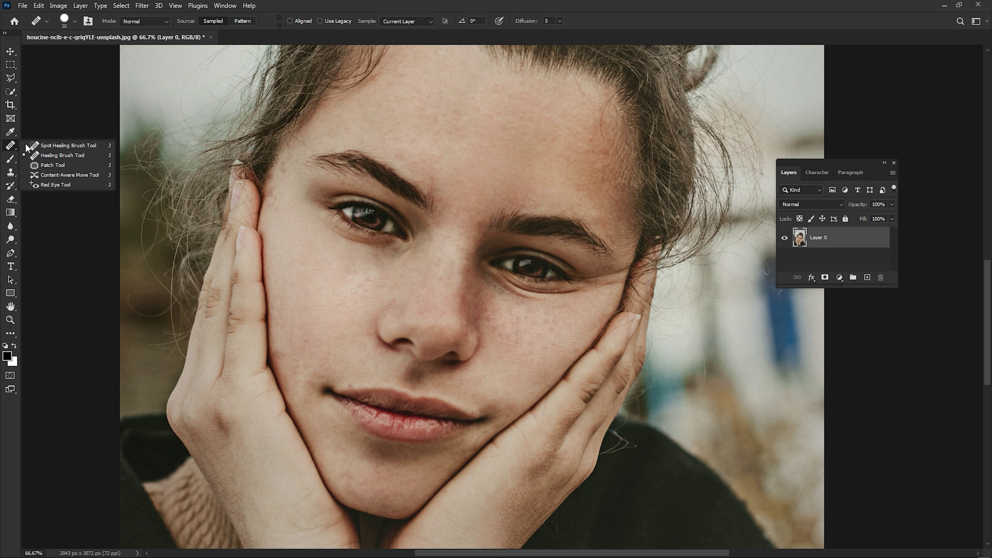
Choose the Healing Brush Tool from the healing tools flyout.
{"action": "left_click", "coordinate": [88, 155]}
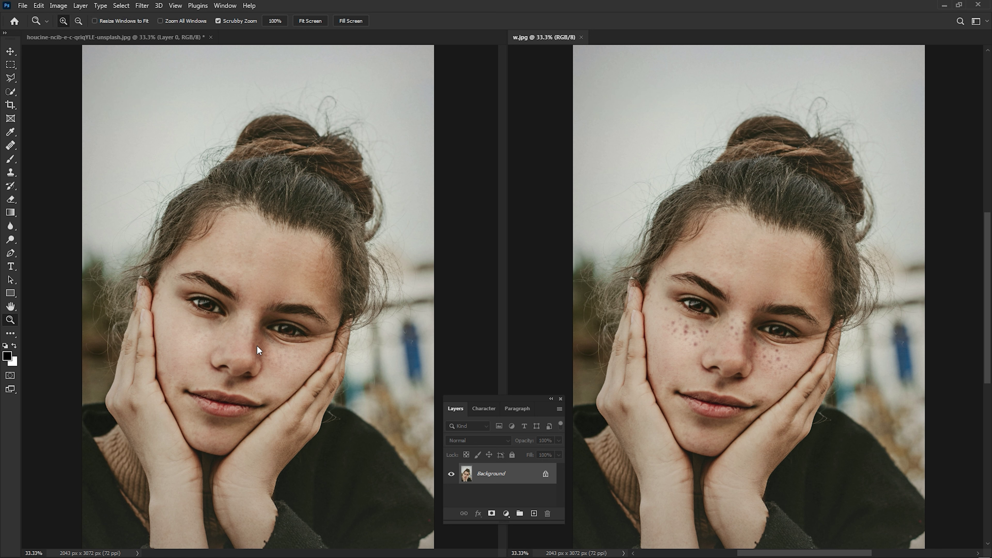
Make the Spot Healing Brush Tool the active tool from the healing tools flyout.
{"action": "left_click", "coordinate": [10, 145]}
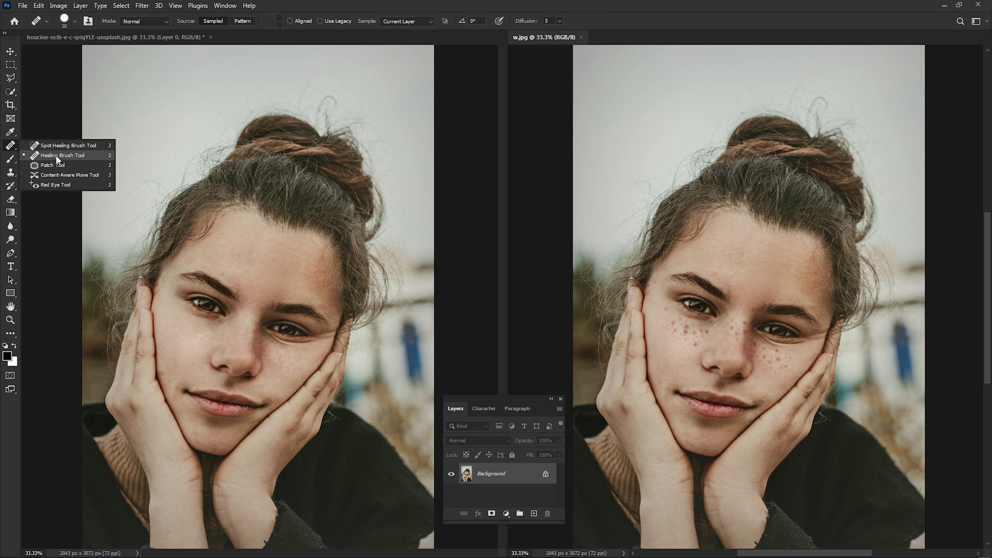
{"action": "left_click", "coordinate": [56, 142]}
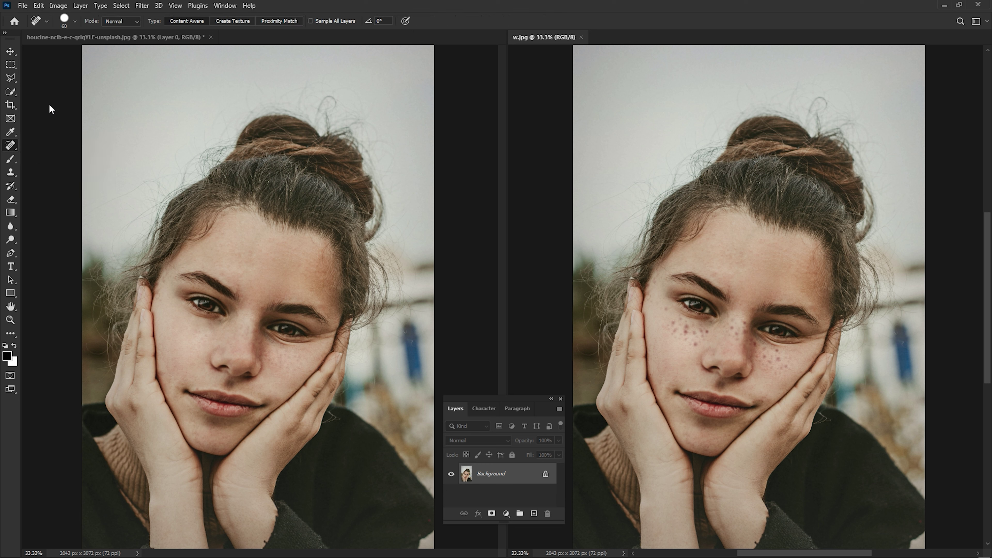